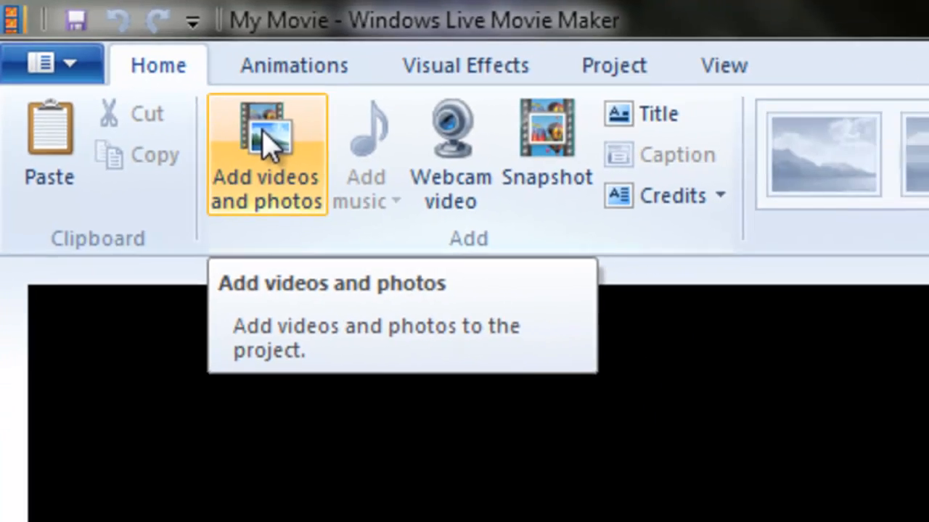
- Add the photos DSC00003.JPG, DSC00021.JPG and DSC00024.JPG from the Assets folder to the movie project
{"action": "left_click", "coordinate": [338, 178]}
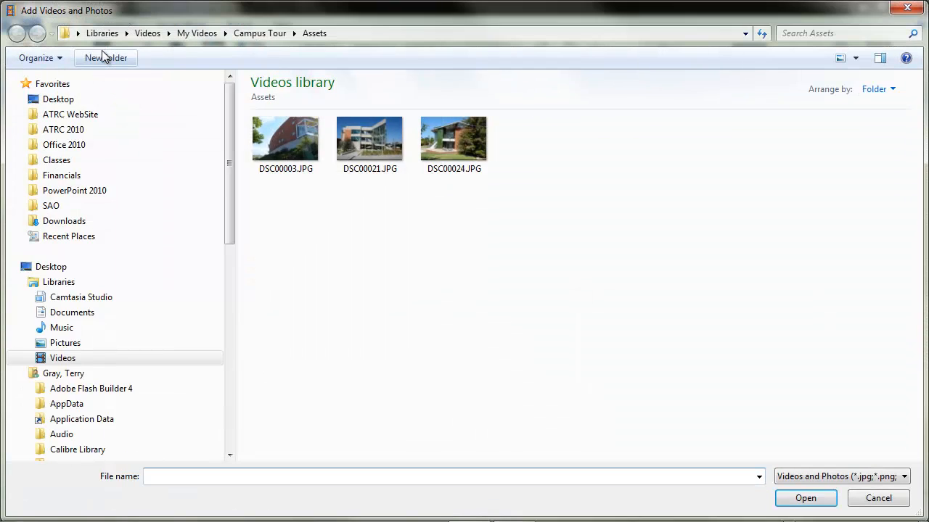
{"action": "left_click", "coordinate": [287, 162]}
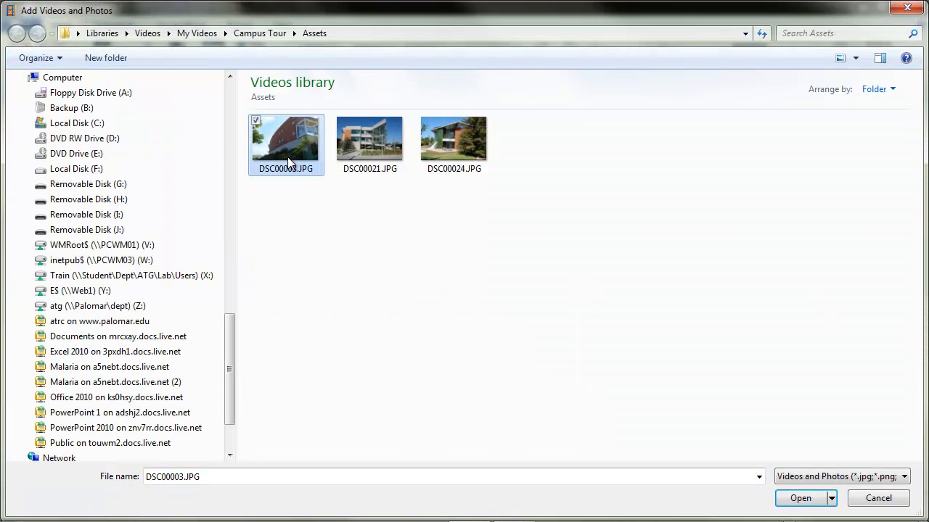
{"action": "left_click", "coordinate": [468, 142], "text": "shift"}
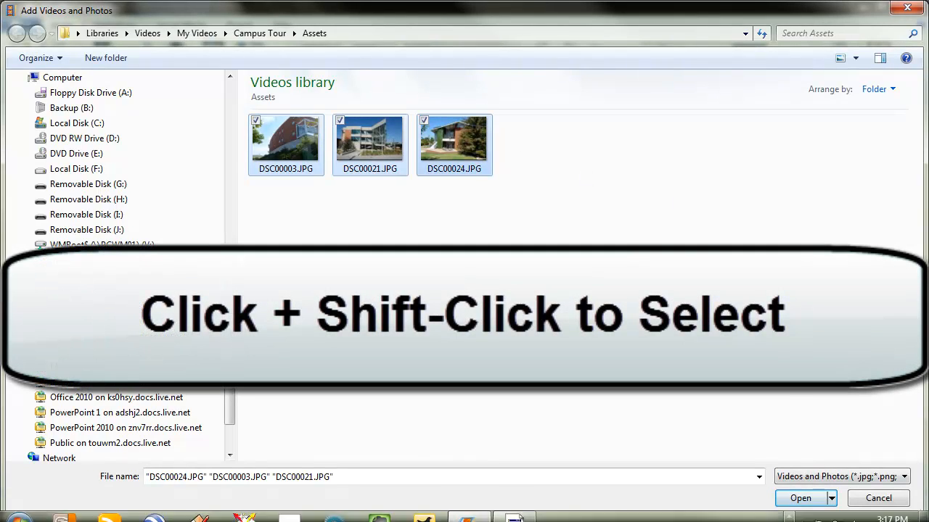
{"action": "left_click", "coordinate": [798, 498]}
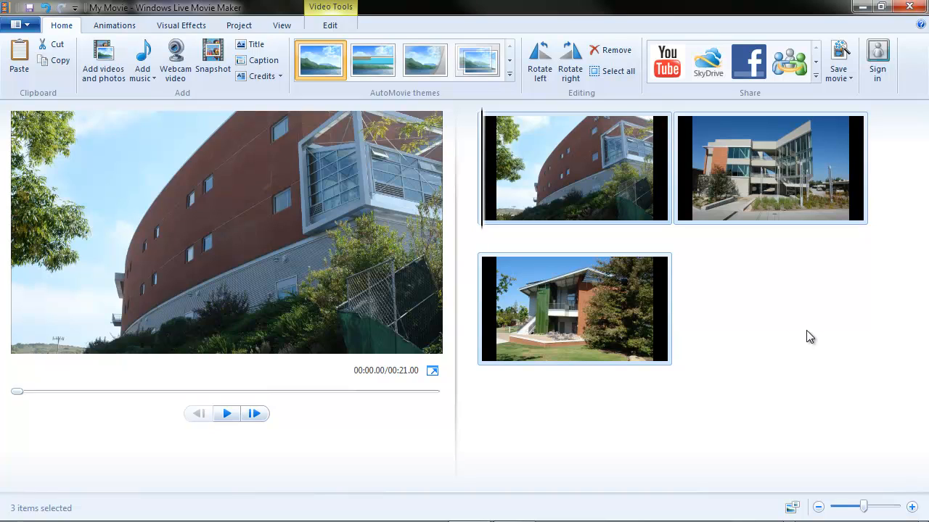
- Move the curved brick building photo (DSC00003) to the end of the storyboard, followed by the glass-front building photo (DSC00021)
{"action": "left_click", "coordinate": [610, 177]}
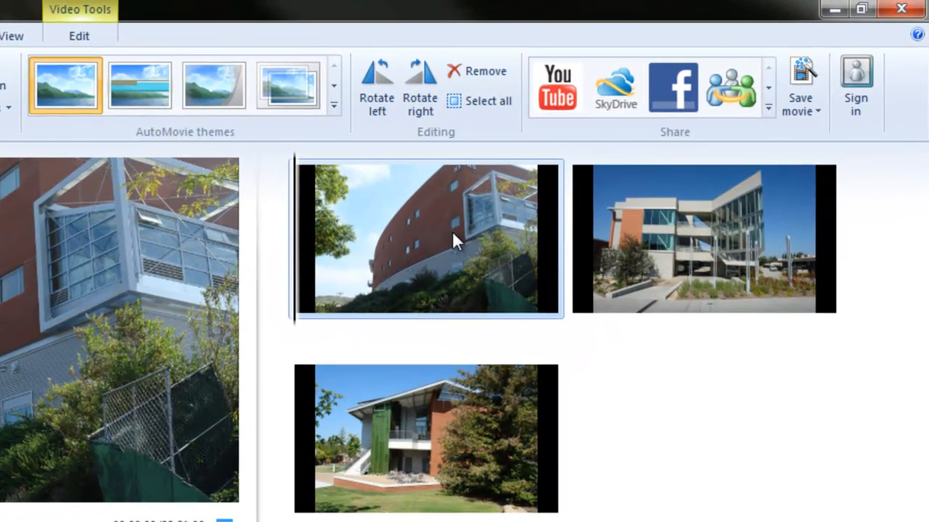
{"action": "left_click_drag", "start_coordinate": [451, 231], "coordinate": [708, 507]}
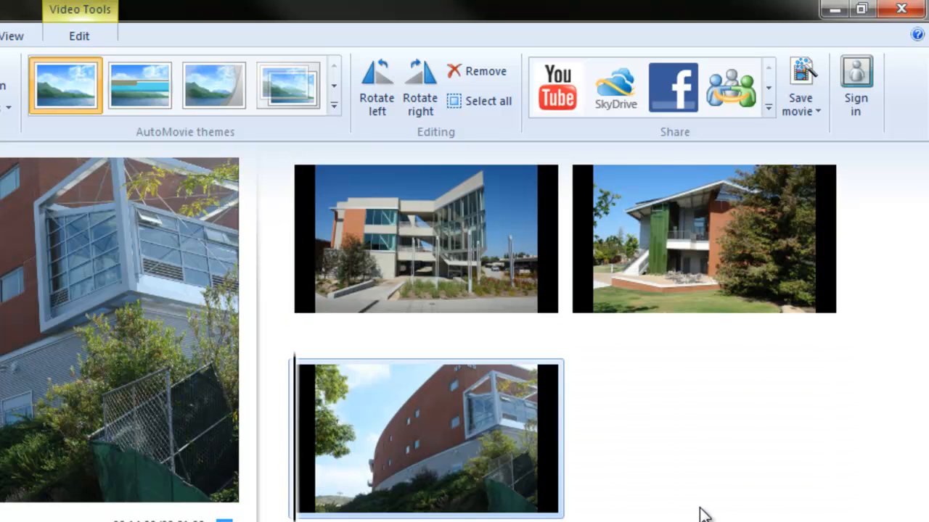
{"action": "left_click_drag", "start_coordinate": [397, 262], "coordinate": [699, 508]}
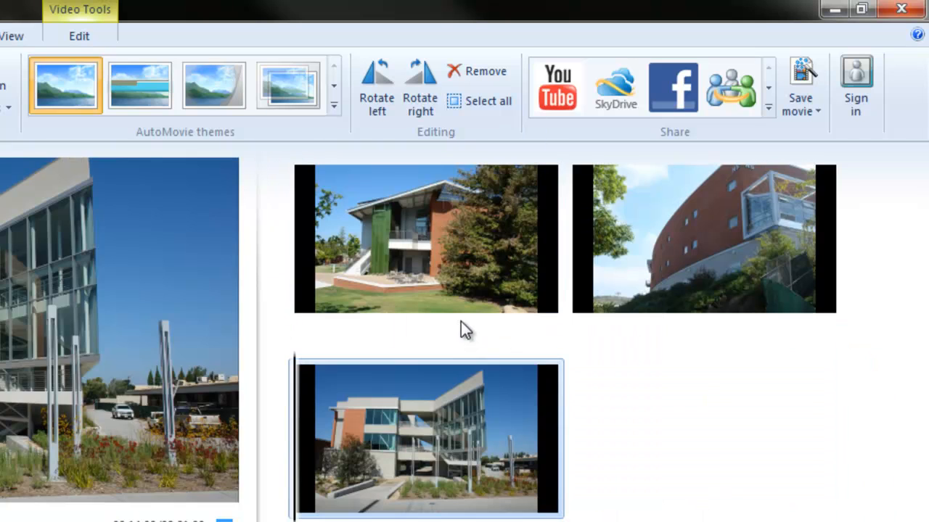
- Move the first two storyboard photos, DSC00024 and DSC00003, together to the end so that DSC00021 comes first
{"action": "left_click", "coordinate": [414, 280]}
{"action": "left_click", "coordinate": [687, 249], "text": "ctrl"}
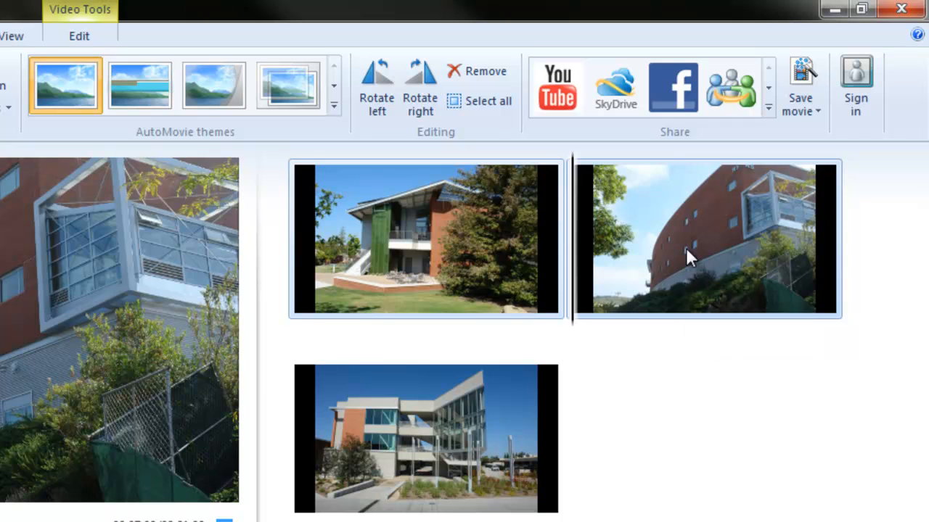
{"action": "mouse_move", "coordinate": [419, 232]}
{"action": "left_mouse_down"}
{"action": "mouse_move", "coordinate": [543, 365]}
{"action": "mouse_move", "coordinate": [660, 457]}
{"action": "mouse_move", "coordinate": [718, 519]}
{"action": "left_mouse_up"}
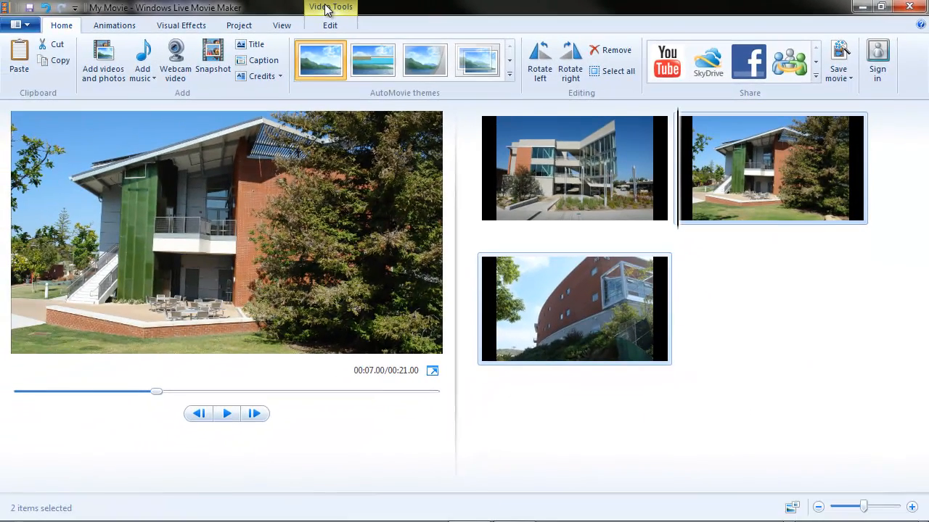
- Set the duration of all three photos to 3.00 seconds and check it on each photo individually
{"action": "left_click", "coordinate": [394, 234]}
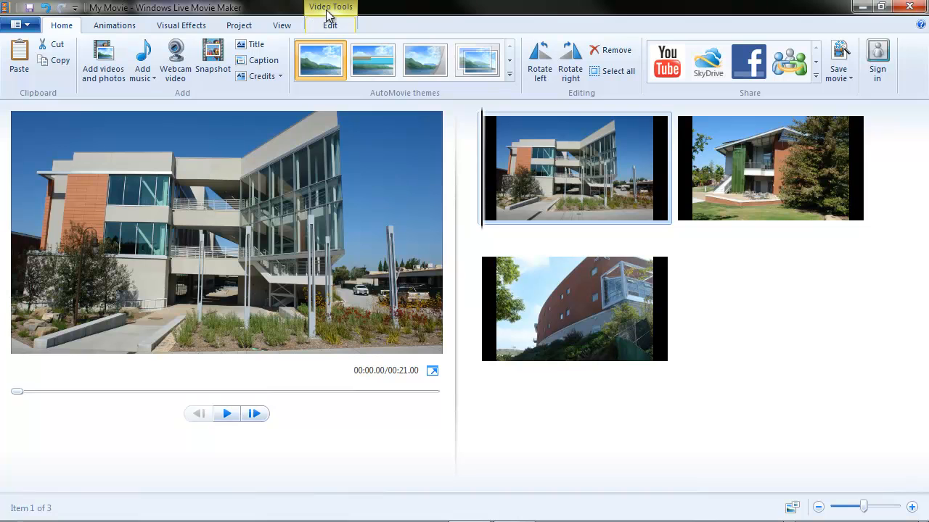
{"action": "left_click", "coordinate": [328, 26]}
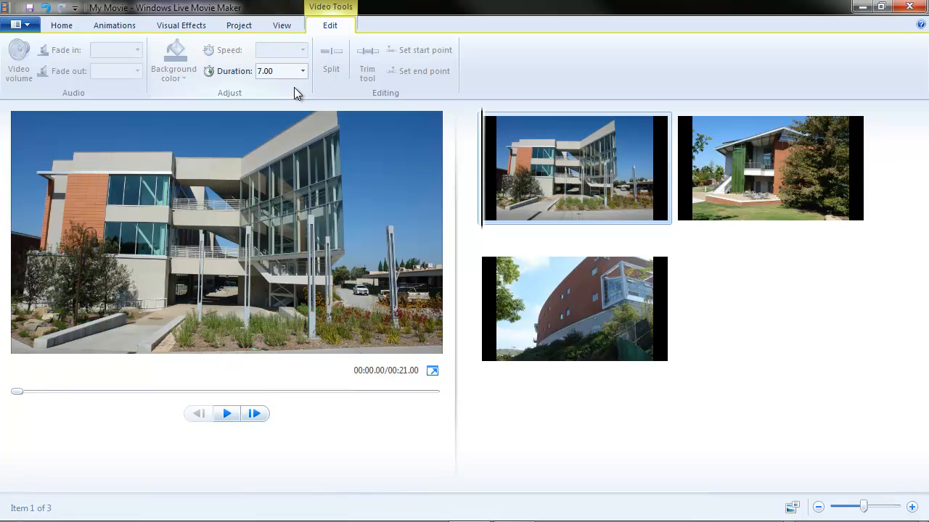
{"action": "left_click", "coordinate": [539, 168]}
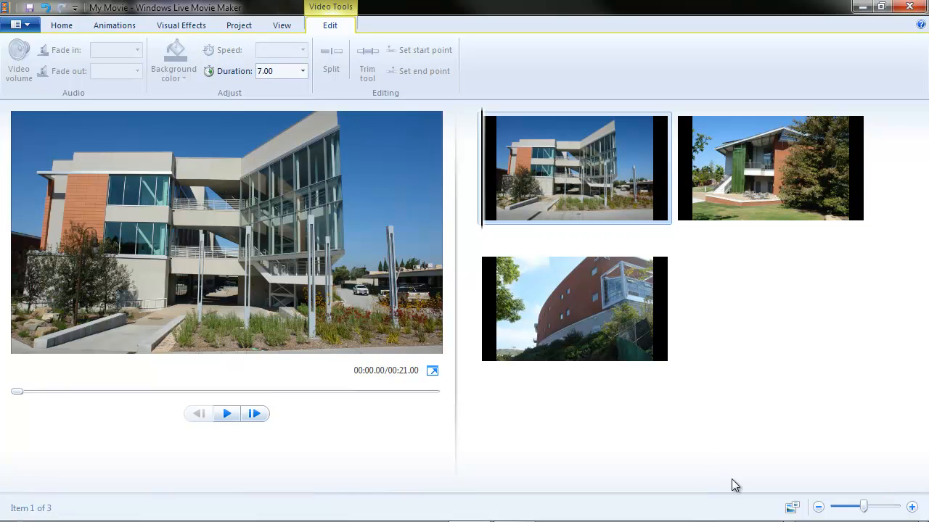
{"action": "left_click", "coordinate": [633, 361], "text": "shift"}
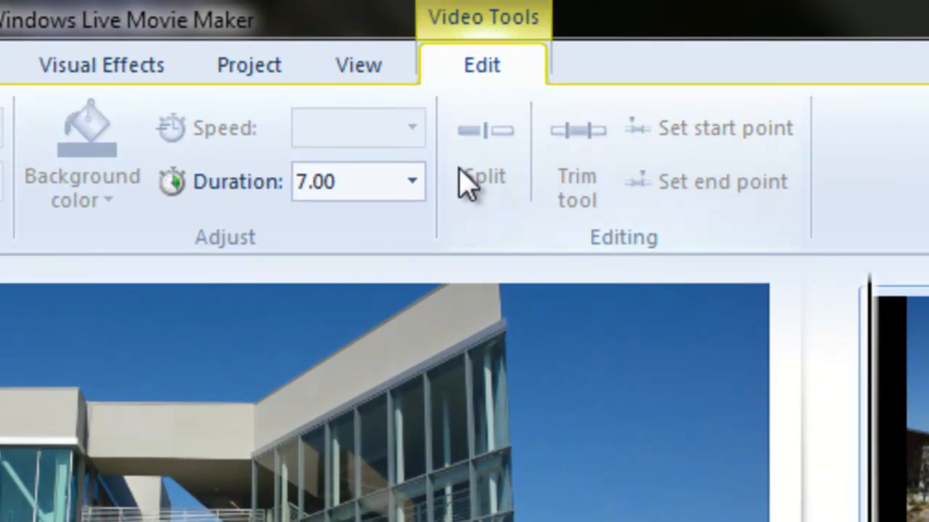
{"action": "left_click", "coordinate": [411, 183]}
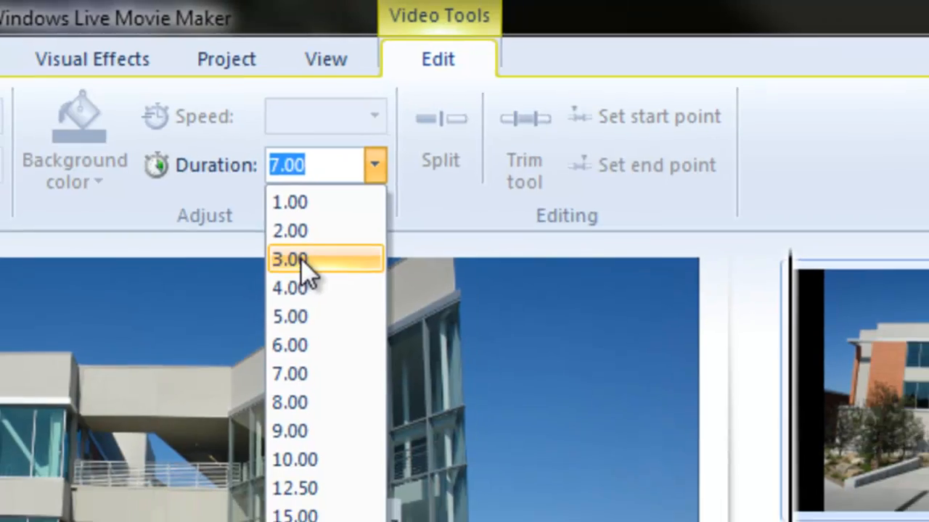
{"action": "left_click", "coordinate": [328, 286]}
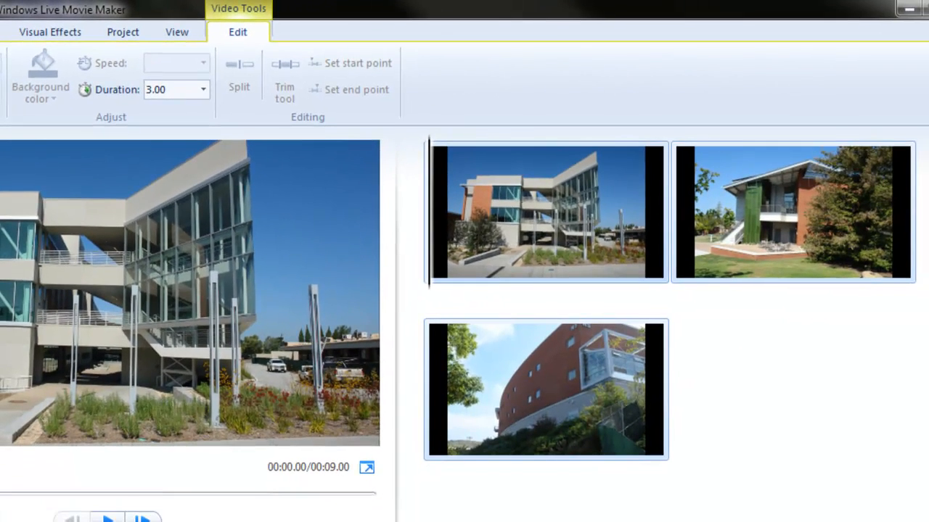
{"action": "left_click", "coordinate": [633, 396]}
{"action": "left_click", "coordinate": [805, 227]}
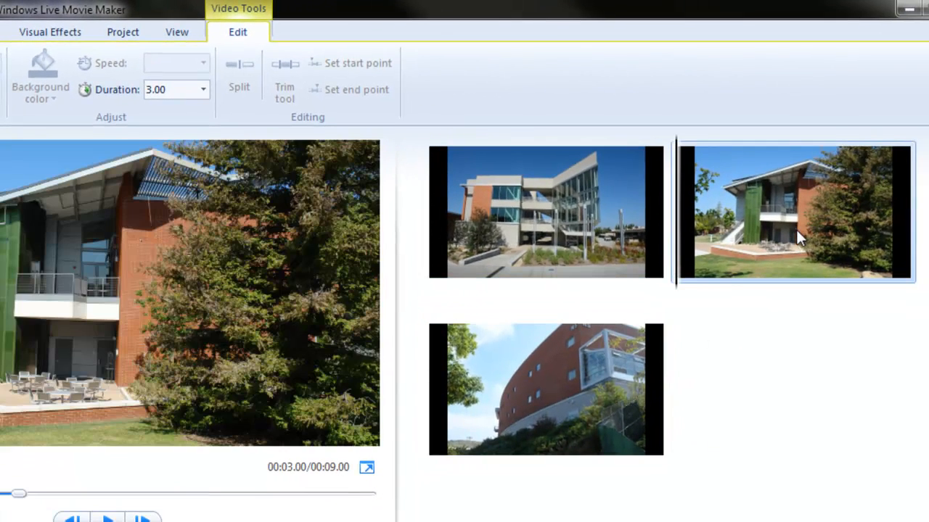
{"action": "left_click", "coordinate": [589, 217]}
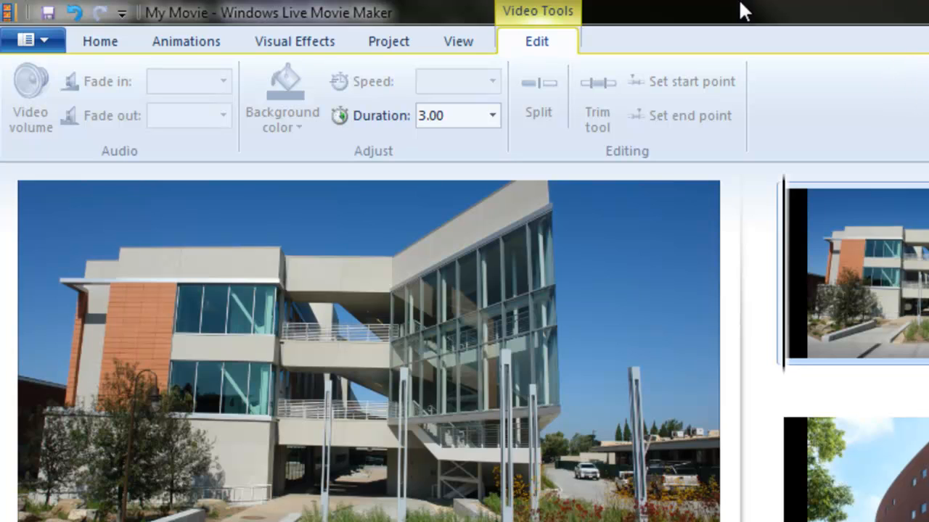
- Try the Standard (4:3) aspect ratio for the project, and switch back to Widescreen (16:9)
{"action": "left_click", "coordinate": [386, 43]}
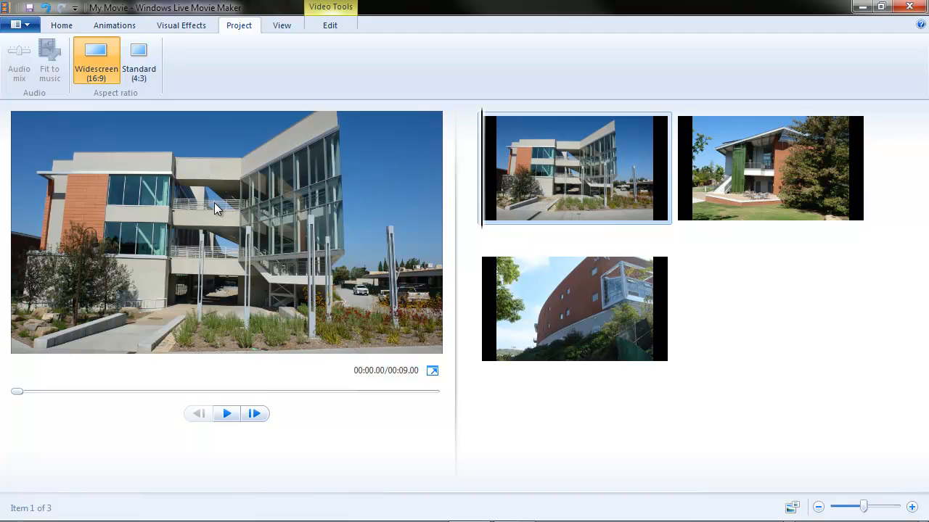
{"action": "left_click", "coordinate": [149, 64]}
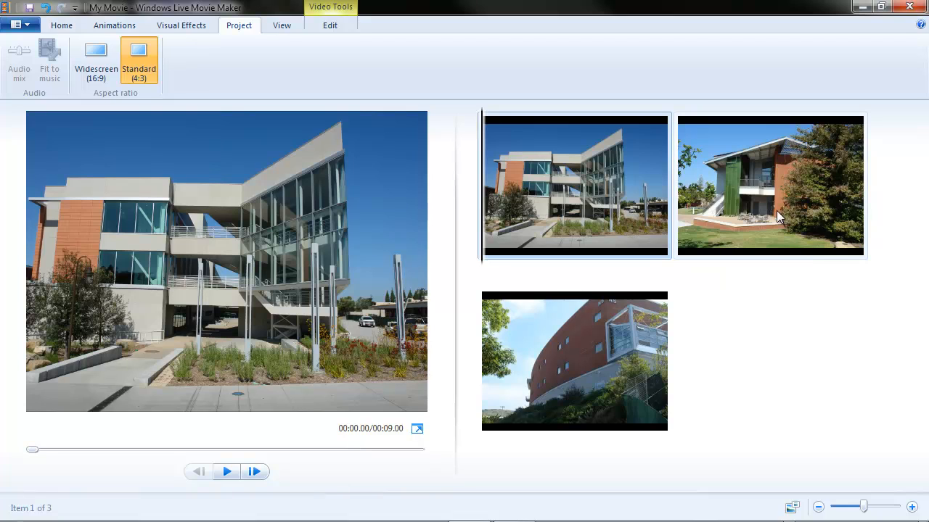
{"action": "left_click", "coordinate": [98, 62]}
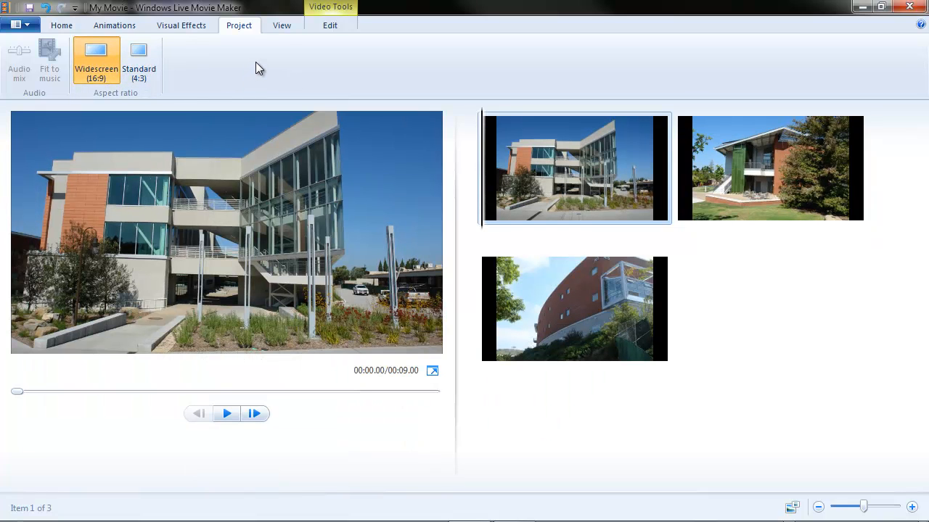
- Delete all three photos from the storyboard and close the movie project without saving changes
{"action": "mouse_move", "coordinate": [565, 178]}
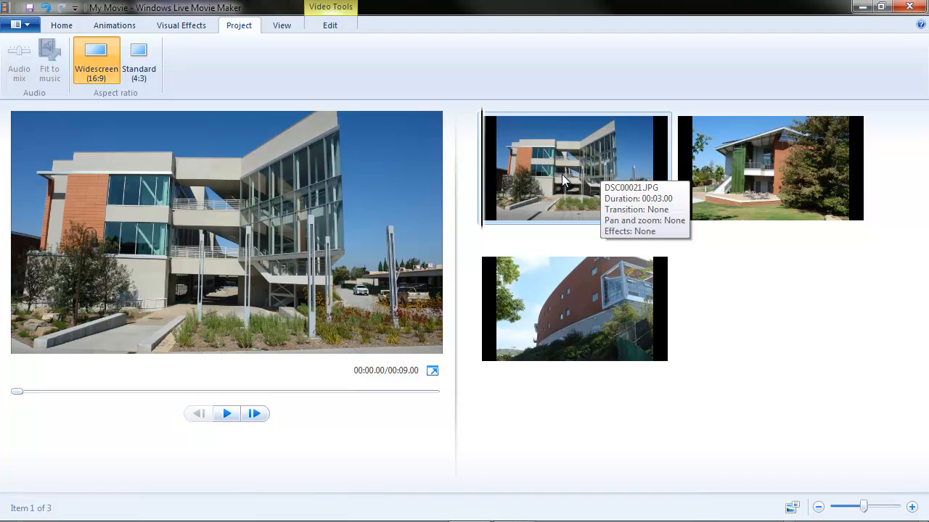
{"action": "left_click", "coordinate": [536, 312], "text": "shift"}
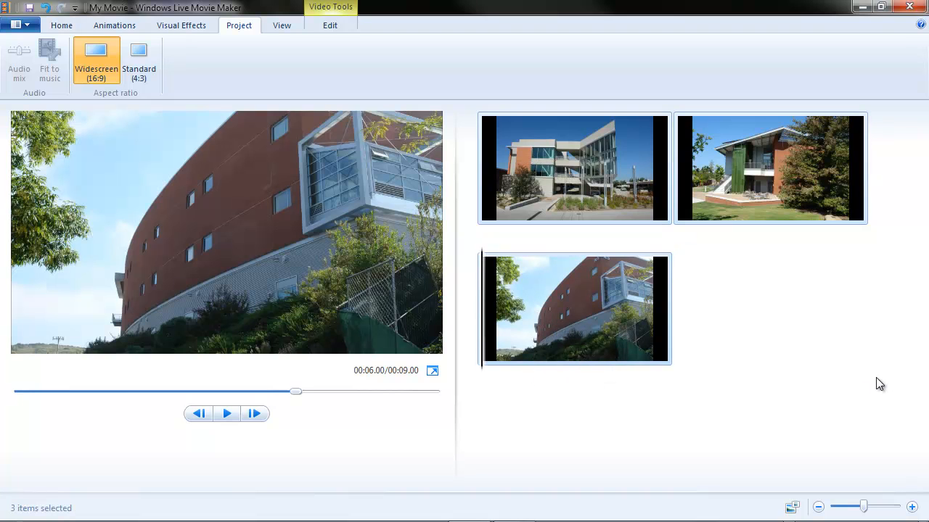
{"action": "key", "text": "Delete"}
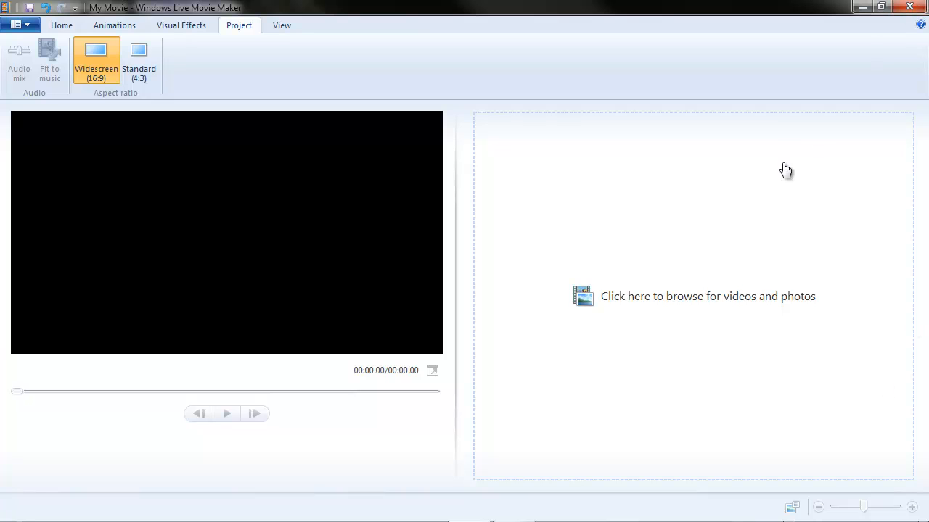
{"action": "left_click", "coordinate": [909, 6]}
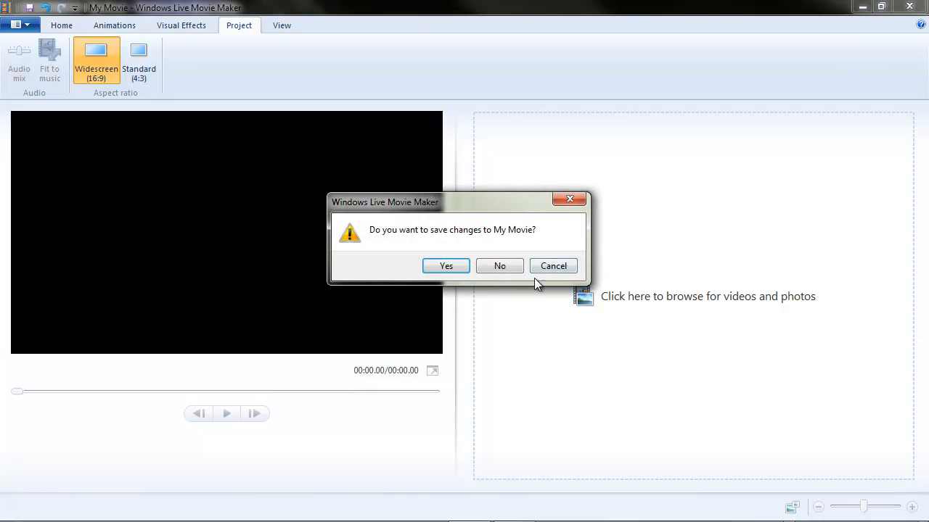
{"action": "left_click", "coordinate": [508, 266]}
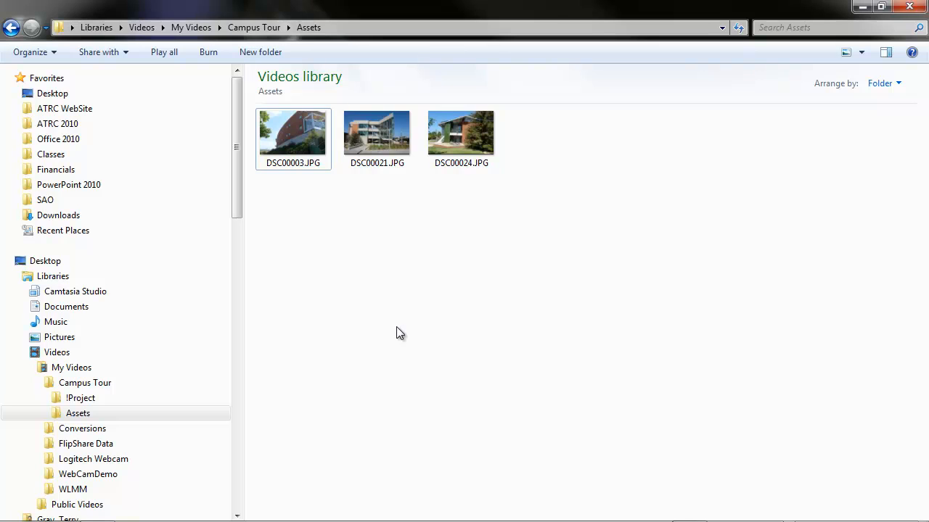
- Open DSC00003.JPG from the Assets folder in Windows Live Photo Gallery and go to its edit and organize view
{"action": "left_click", "coordinate": [289, 133]}
{"action": "double_click", "coordinate": [289, 129]}
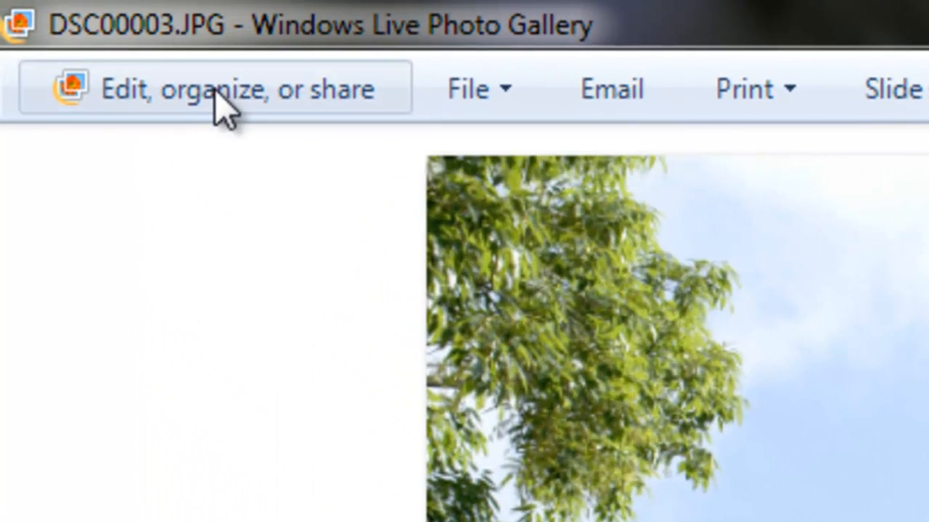
{"action": "left_click", "coordinate": [225, 109]}
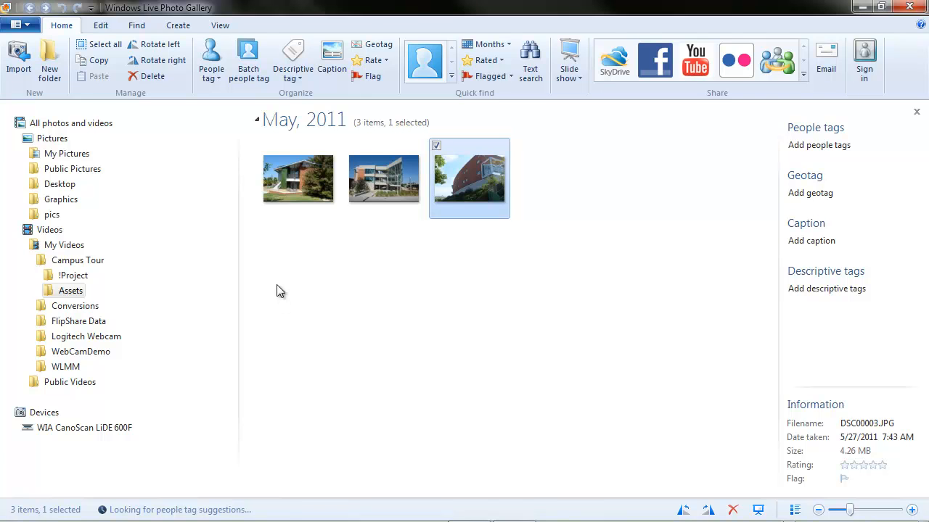
- Open the photo of the building beside the large tree (DSC00024) and start a crop with the Widescreen (16x9) proportion
{"action": "left_click", "coordinate": [291, 190]}
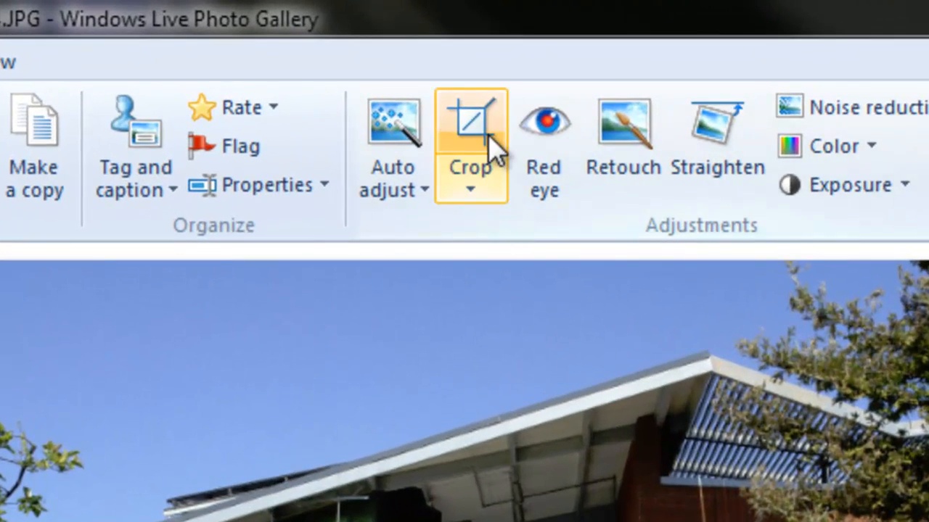
{"action": "left_click", "coordinate": [488, 186]}
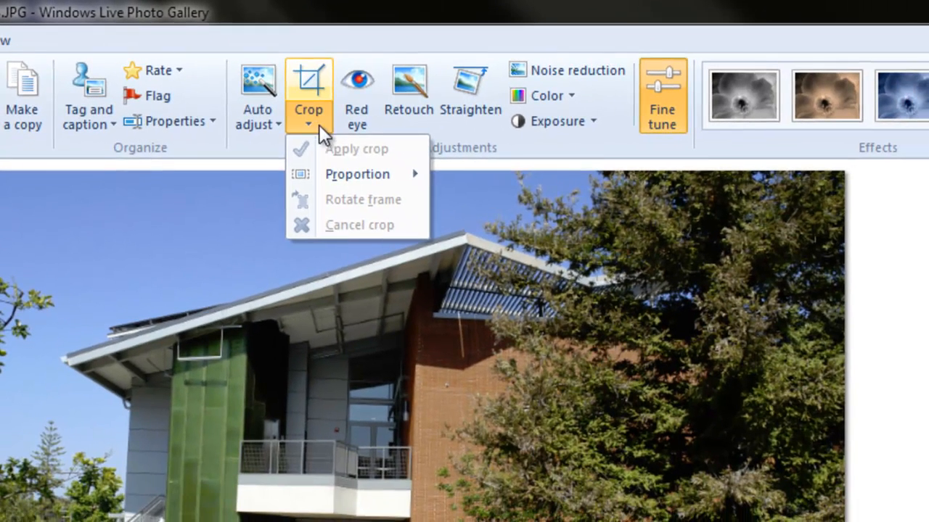
{"action": "mouse_move", "coordinate": [365, 179]}
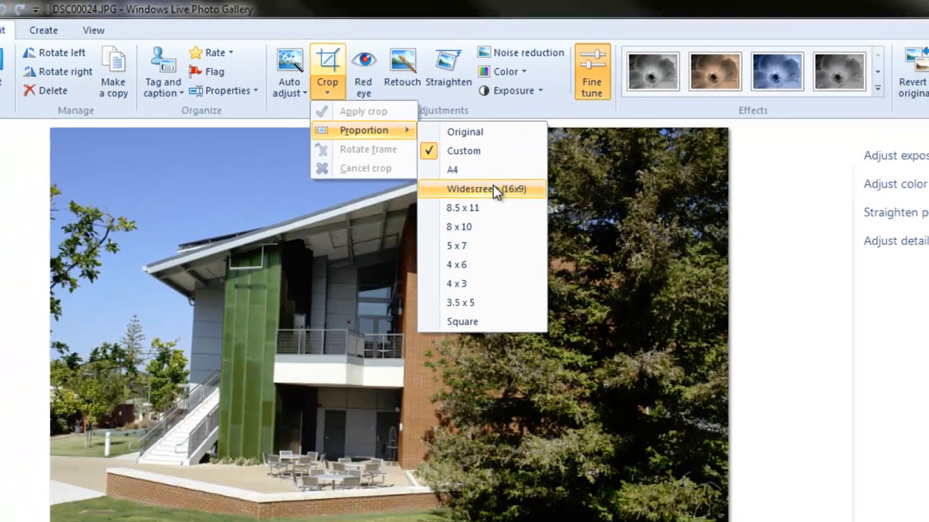
{"action": "left_click", "coordinate": [529, 248]}
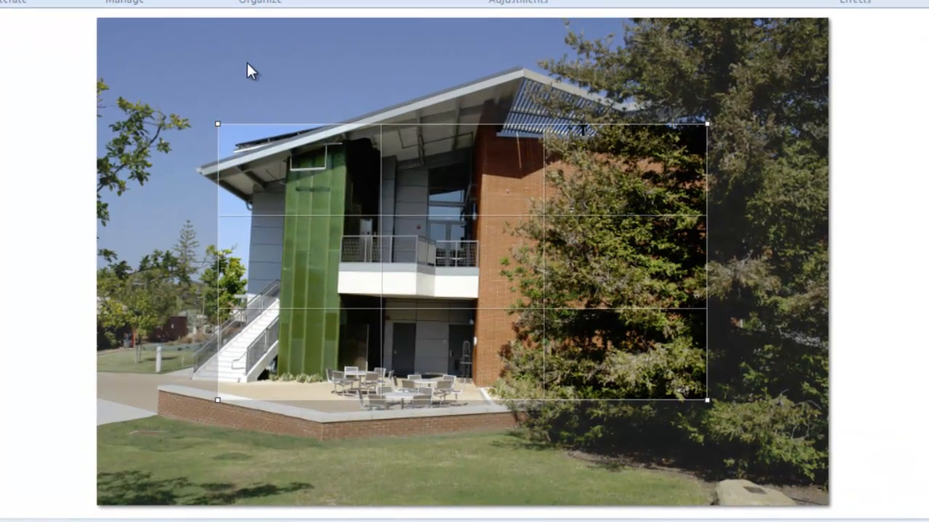
- Enlarge the crop frame to the photo's full width, position it vertically around the building, and apply the crop
{"action": "left_click_drag", "start_coordinate": [217, 125], "coordinate": [106, 35]}
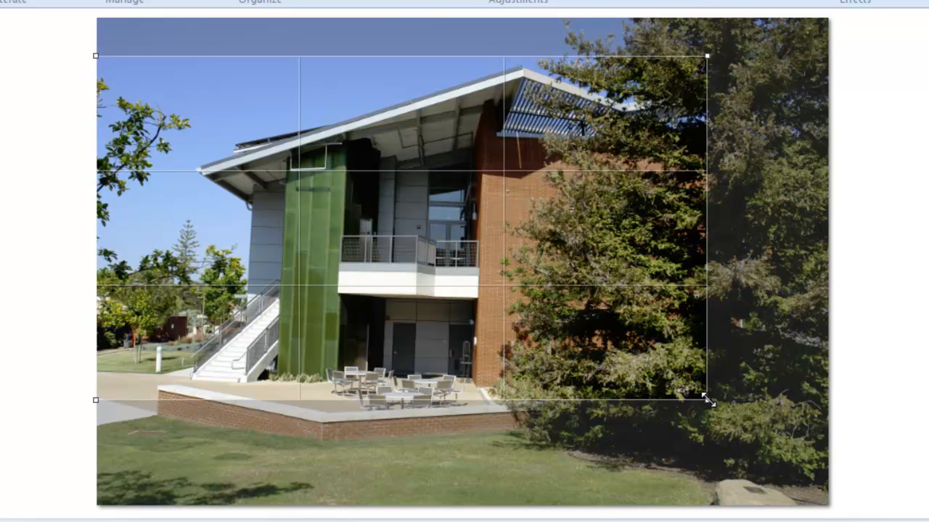
{"action": "left_click_drag", "start_coordinate": [703, 396], "coordinate": [869, 476]}
{"action": "mouse_move", "coordinate": [664, 386]}
{"action": "left_mouse_down"}
{"action": "mouse_move", "coordinate": [668, 352]}
{"action": "mouse_move", "coordinate": [665, 421]}
{"action": "mouse_move", "coordinate": [668, 355]}
{"action": "mouse_move", "coordinate": [666, 378]}
{"action": "left_mouse_up"}
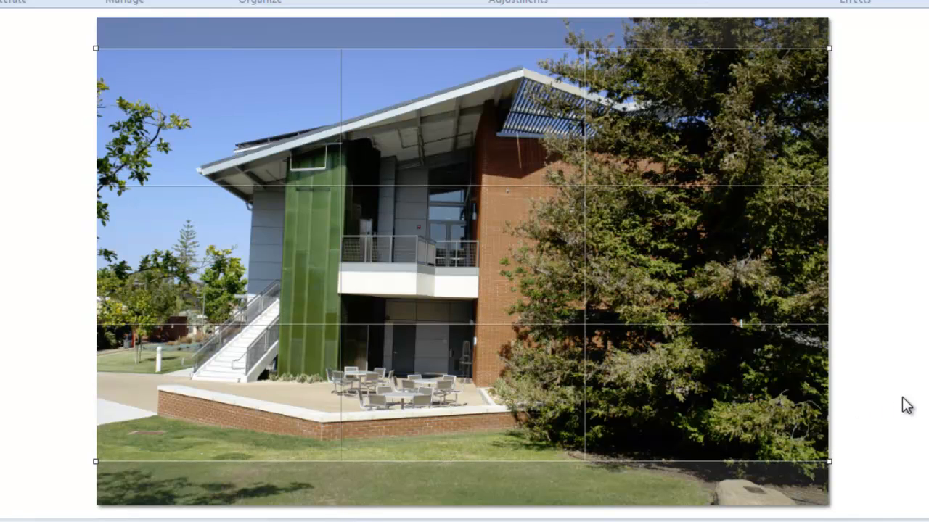
{"action": "key", "text": "Return"}
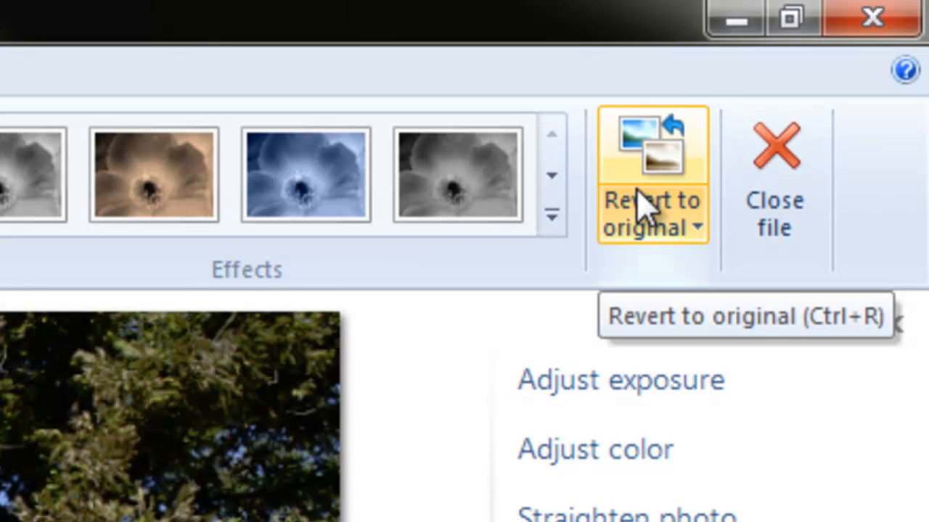
- Revert the cropped photo to its original version
{"action": "left_click", "coordinate": [639, 166]}
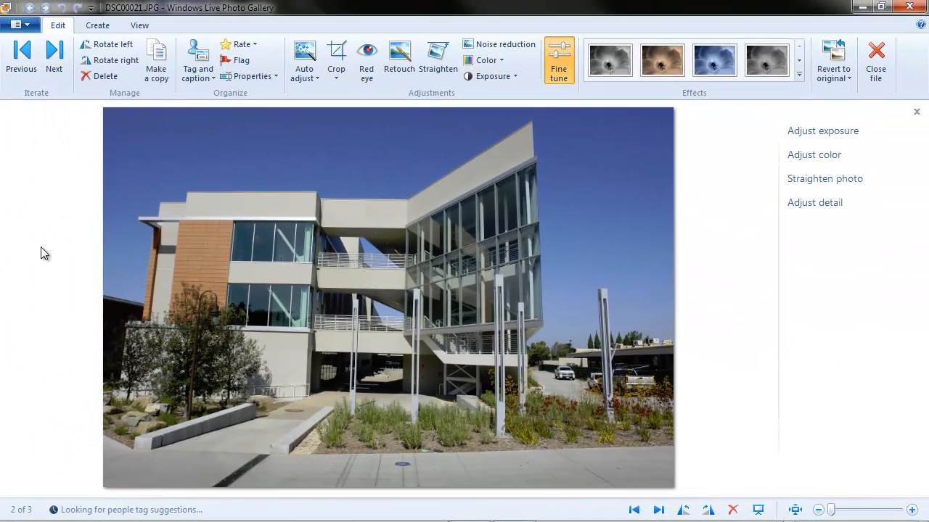
- Crop DSC00021.JPG to Widescreen (16x9), enlarging the frame to the photo's right edge and nearly its full width so it covers the building
{"action": "left_click", "coordinate": [337, 80]}
{"action": "mouse_move", "coordinate": [359, 110]}
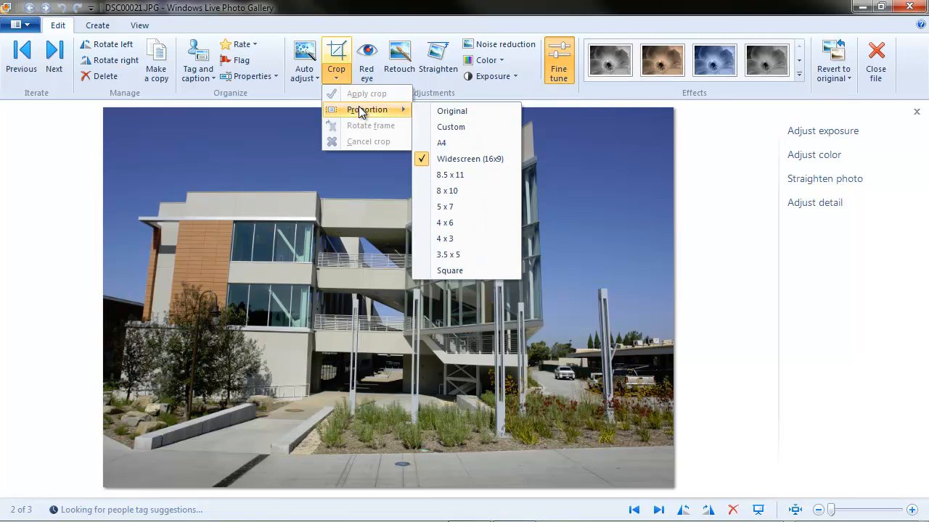
{"action": "left_click", "coordinate": [464, 163]}
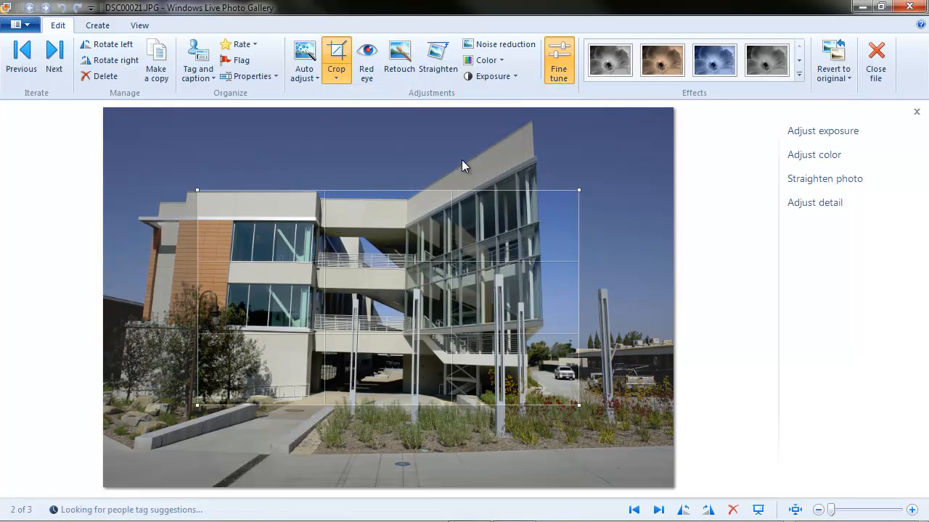
{"action": "left_click_drag", "start_coordinate": [196, 191], "coordinate": [121, 148]}
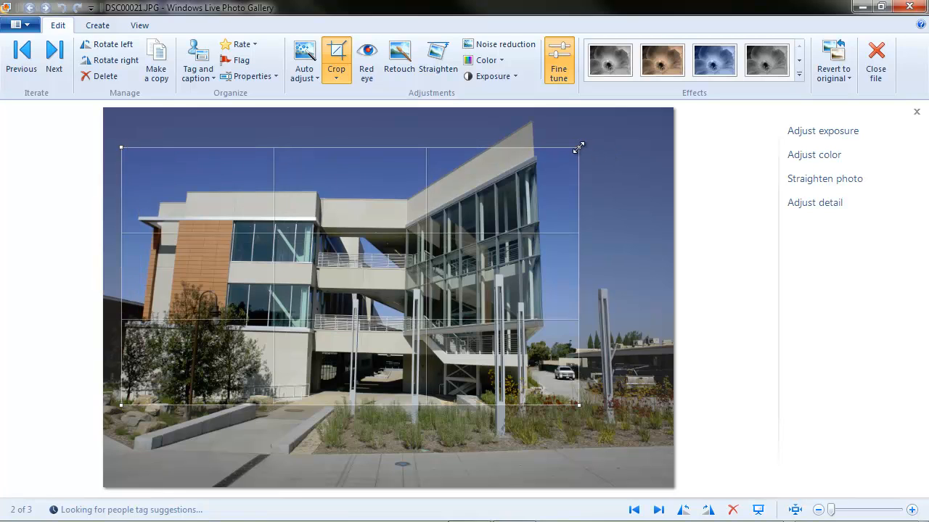
{"action": "left_click_drag", "start_coordinate": [580, 145], "coordinate": [649, 120]}
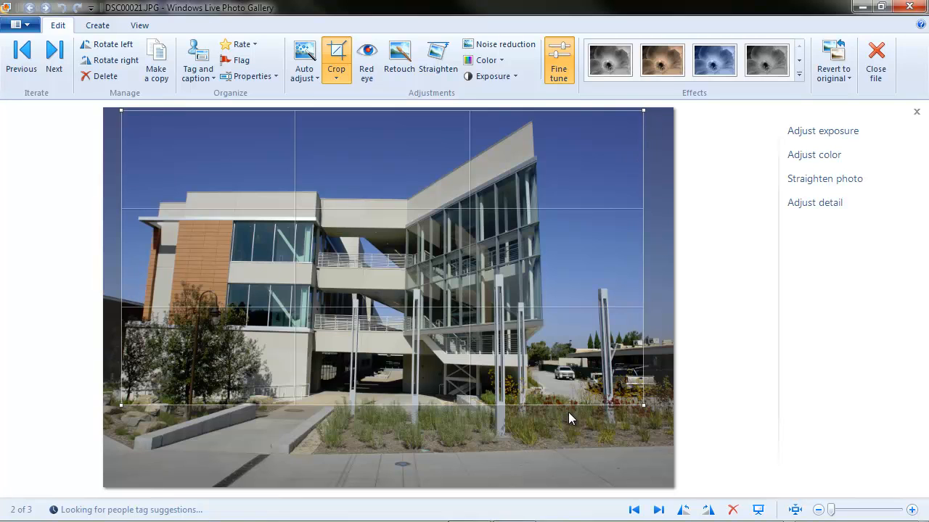
{"action": "left_click_drag", "start_coordinate": [639, 401], "coordinate": [669, 446]}
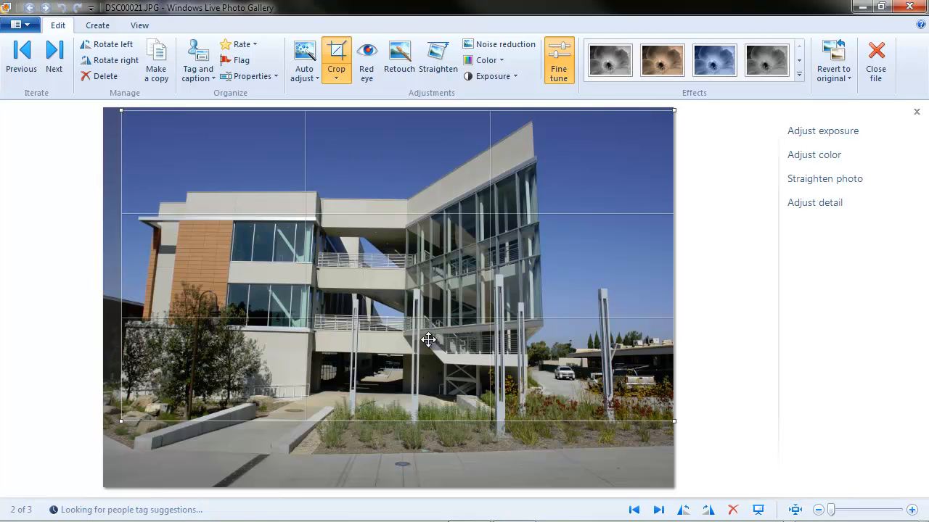
{"action": "key", "text": "Return"}
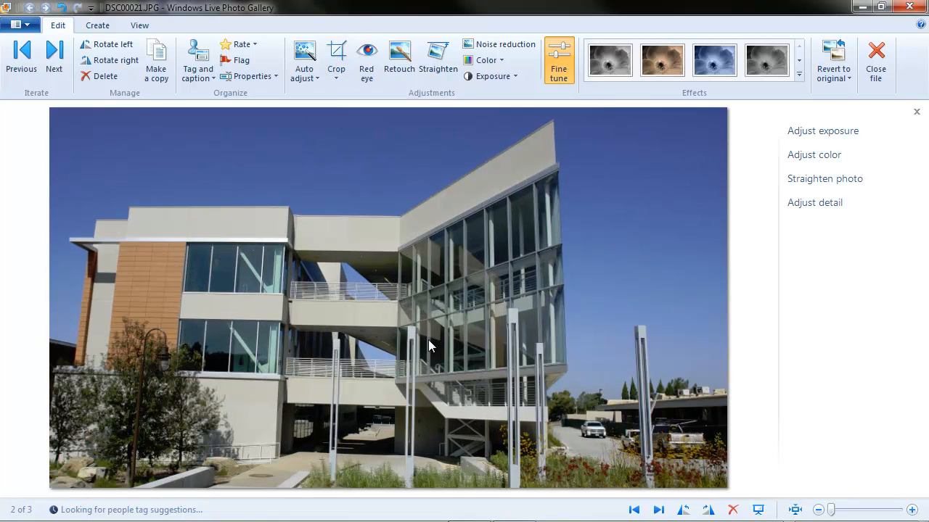
- Crop the next photo, DSC00003.JPG, to Widescreen (16x9) with the frame moved over the glass bay in the photo's upper-right corner
{"action": "left_click", "coordinate": [53, 50]}
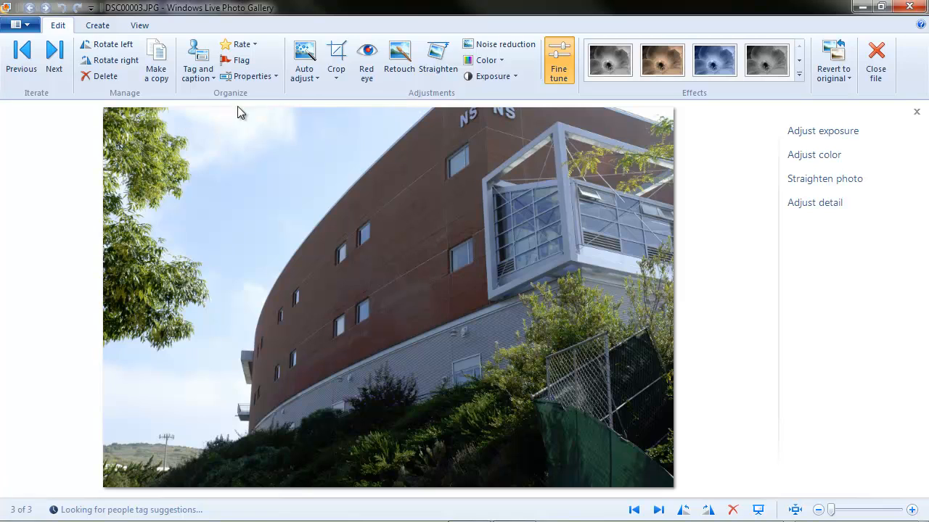
{"action": "left_click", "coordinate": [338, 77]}
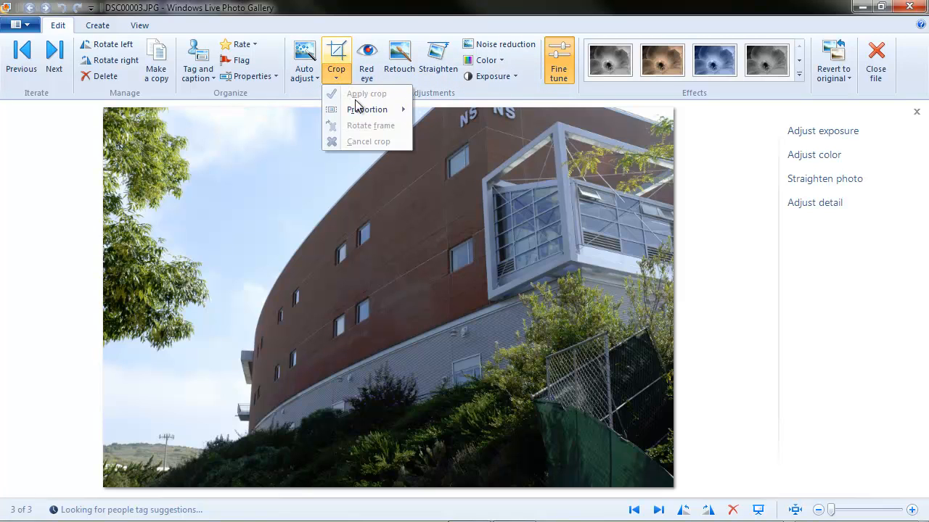
{"action": "mouse_move", "coordinate": [358, 105]}
{"action": "left_click", "coordinate": [477, 159]}
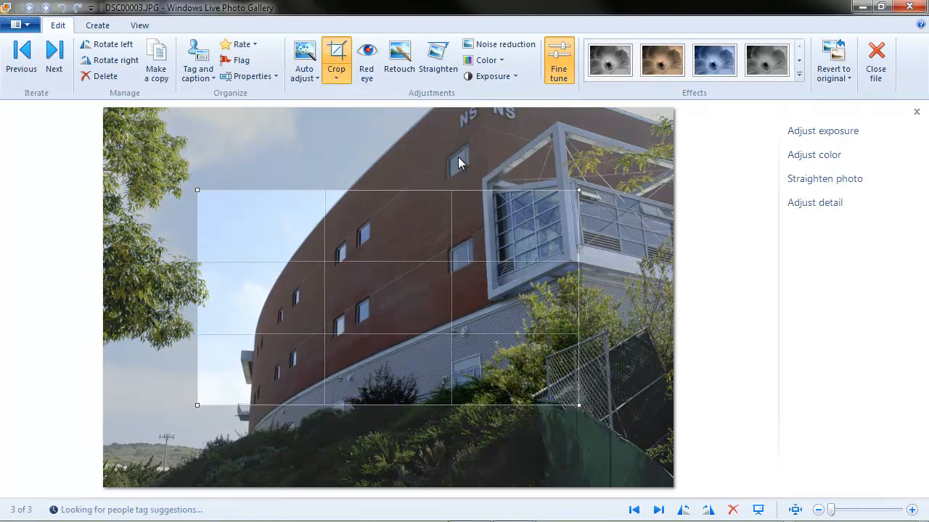
{"action": "left_click_drag", "start_coordinate": [385, 272], "coordinate": [490, 185]}
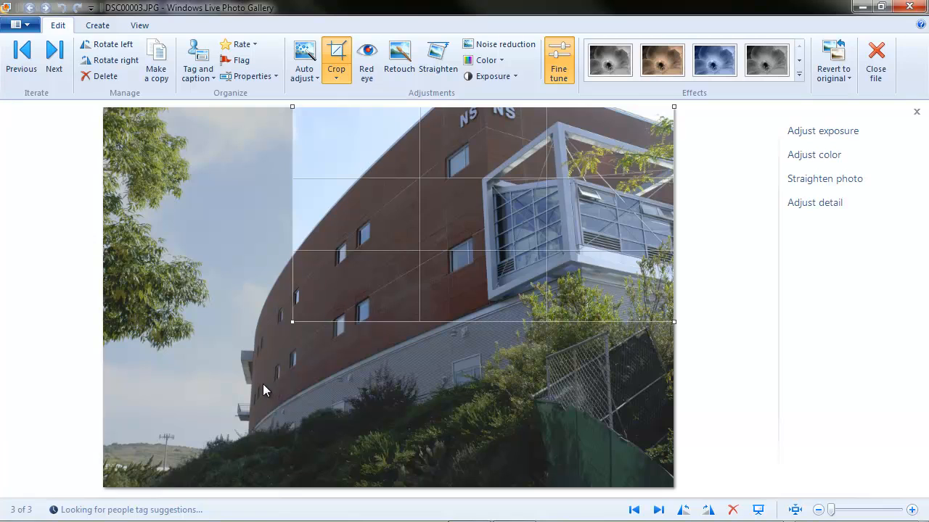
{"action": "key", "text": "Return"}
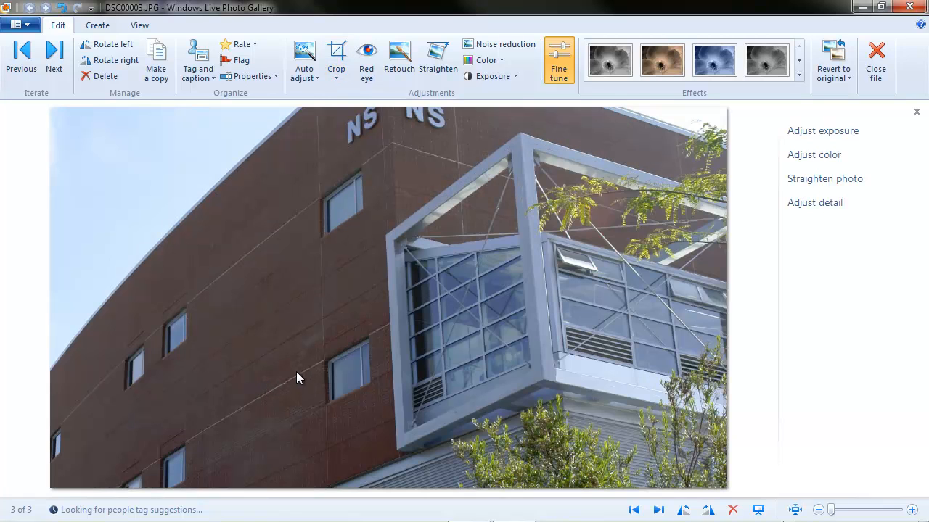
- Advance to the next photo, close Photo Gallery, and switch to Windows Live Movie Maker
{"action": "left_click", "coordinate": [52, 55]}
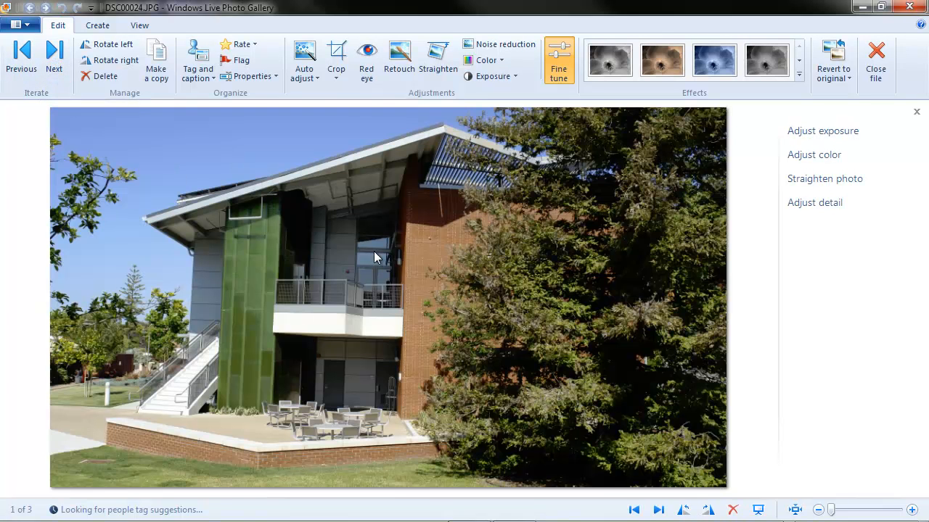
{"action": "left_click", "coordinate": [907, 9]}
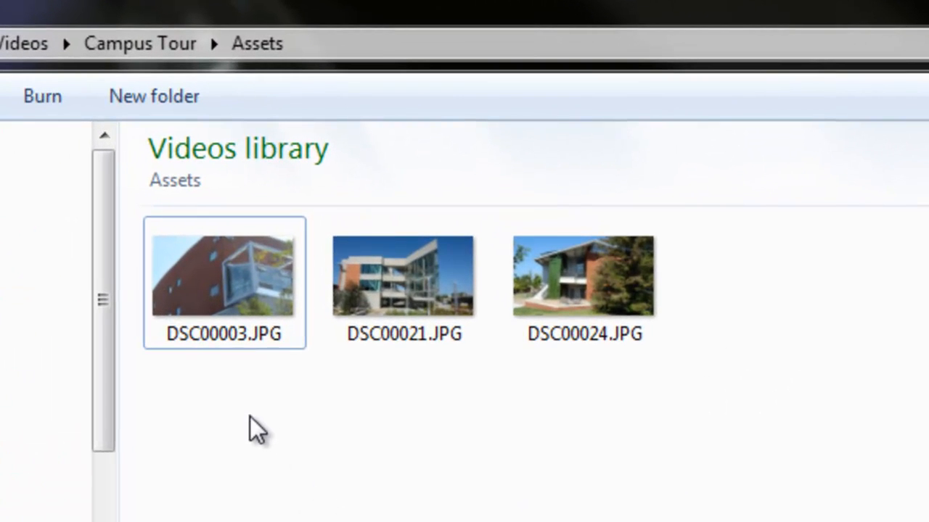
{"action": "left_click", "coordinate": [19, 507]}
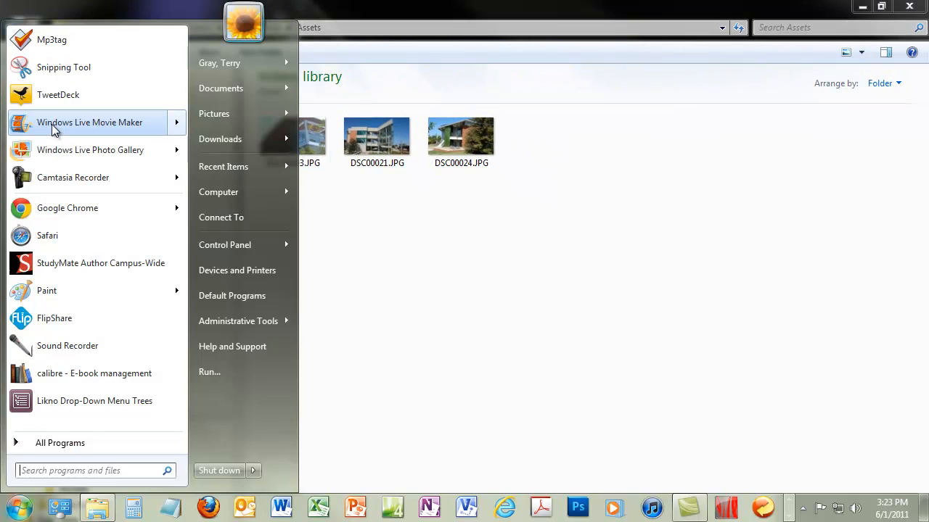
{"action": "left_click", "coordinate": [56, 123]}
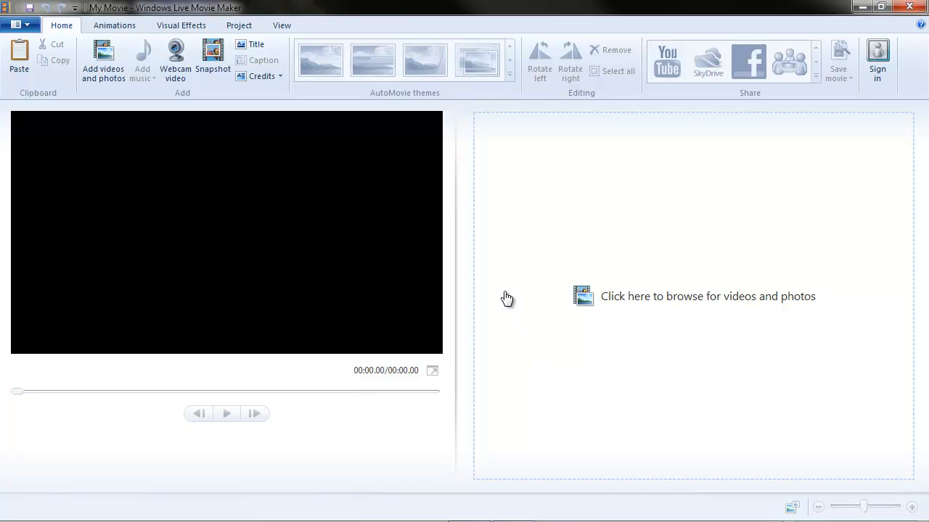
- Add the photos DSC00003.JPG, DSC00021.JPG and DSC00024.JPG from the Assets folder to the empty movie project
{"action": "left_click", "coordinate": [113, 58]}
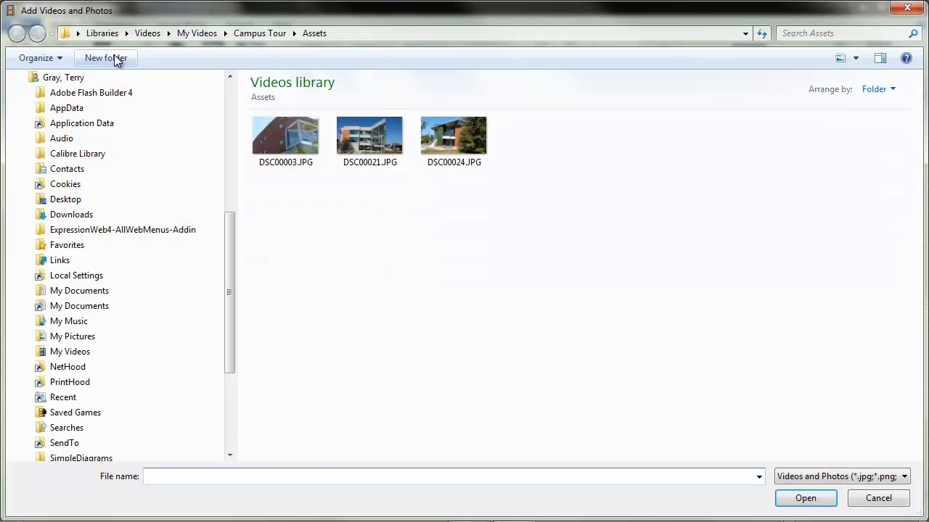
{"action": "left_click", "coordinate": [267, 130]}
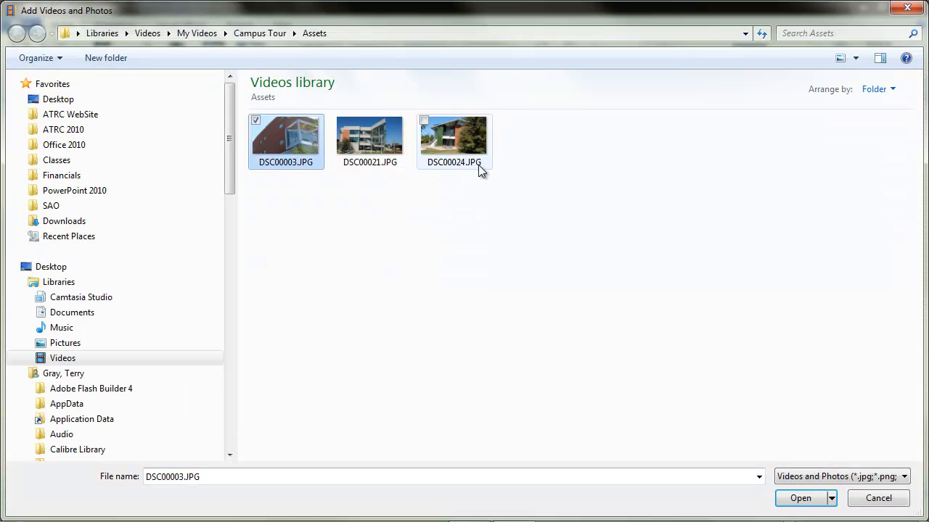
{"action": "left_click", "coordinate": [454, 138], "text": "shift"}
{"action": "left_click", "coordinate": [794, 500]}
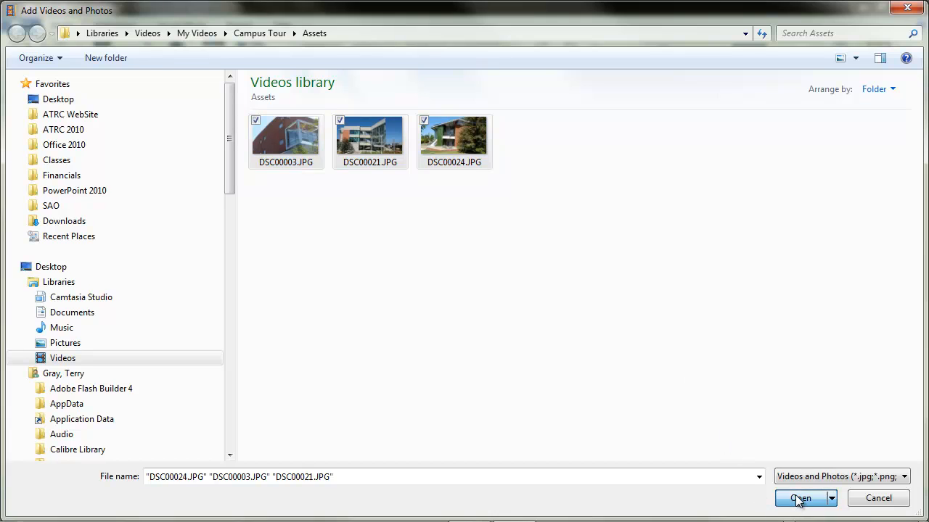